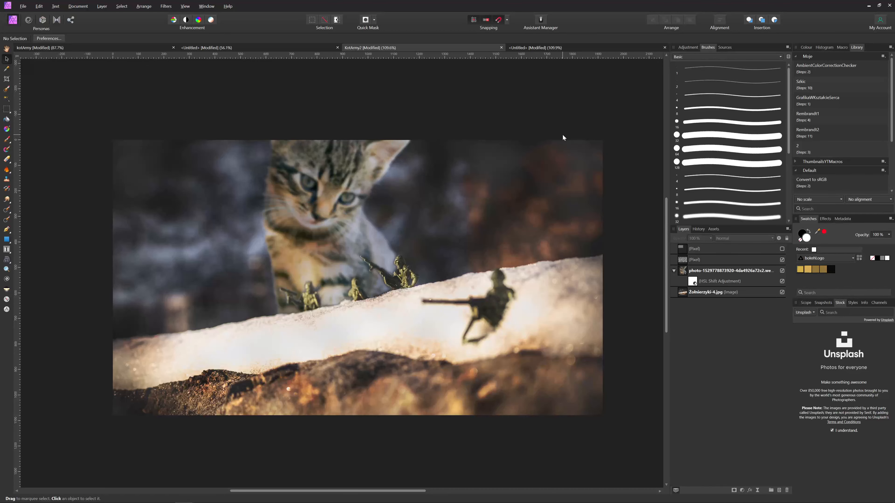
In the untitled document containing only the toy soldiers photo, search Unsplash for "cat" and place the sitting tabby kitten photo.
{"action": "left_click", "coordinate": [559, 48]}
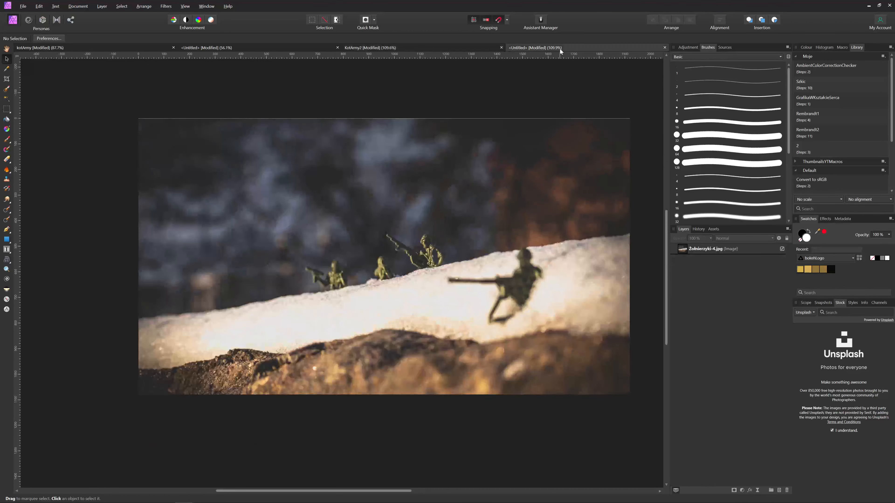
{"action": "mouse_move", "coordinate": [525, 264]}
{"action": "left_mouse_down"}
{"action": "mouse_move", "coordinate": [516, 250]}
{"action": "mouse_move", "coordinate": [513, 274]}
{"action": "mouse_move", "coordinate": [511, 264]}
{"action": "left_mouse_up"}
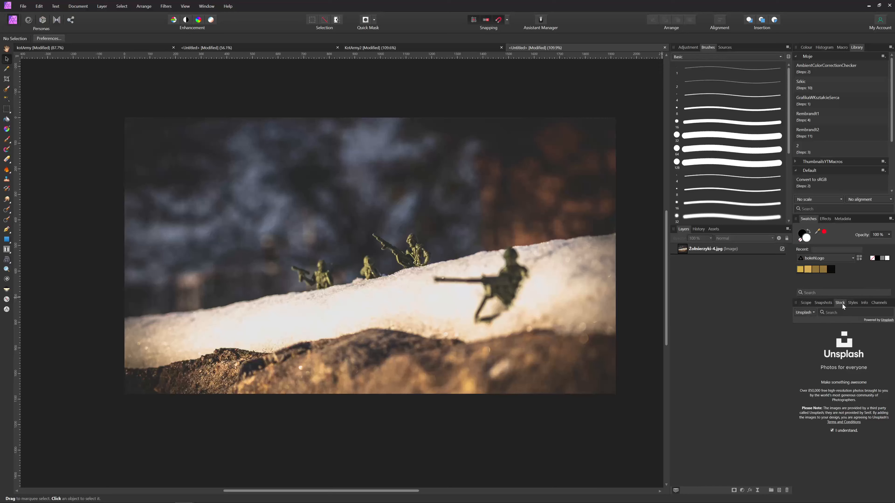
{"action": "type", "text": "cat"}
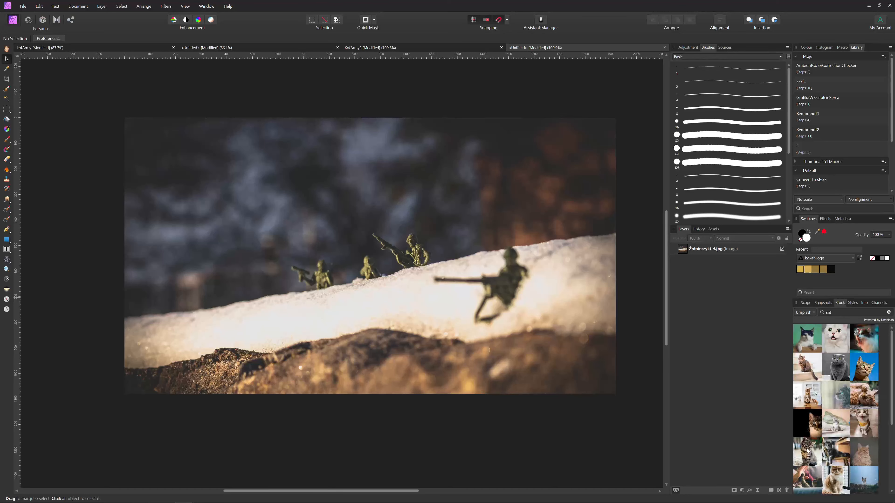
{"action": "mouse_move", "coordinate": [807, 451]}
{"action": "left_mouse_down"}
{"action": "mouse_move", "coordinate": [423, 265]}
{"action": "mouse_move", "coordinate": [365, 246]}
{"action": "mouse_move", "coordinate": [372, 248]}
{"action": "left_mouse_up"}
Scale the kitten photo down and position it over the middle of the soldiers photo.
{"action": "scroll", "coordinate": [378, 259], "scroll_direction": "down", "scroll_amount": 3}
{"action": "key", "text": "w"}
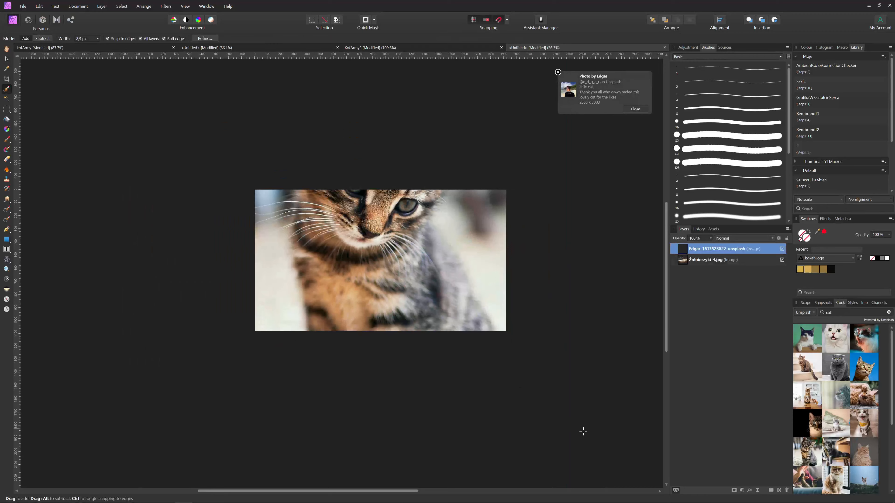
{"action": "scroll", "coordinate": [529, 373], "scroll_direction": "down", "scroll_amount": 3}
{"action": "scroll", "coordinate": [521, 320], "scroll_direction": "down", "scroll_amount": 2}
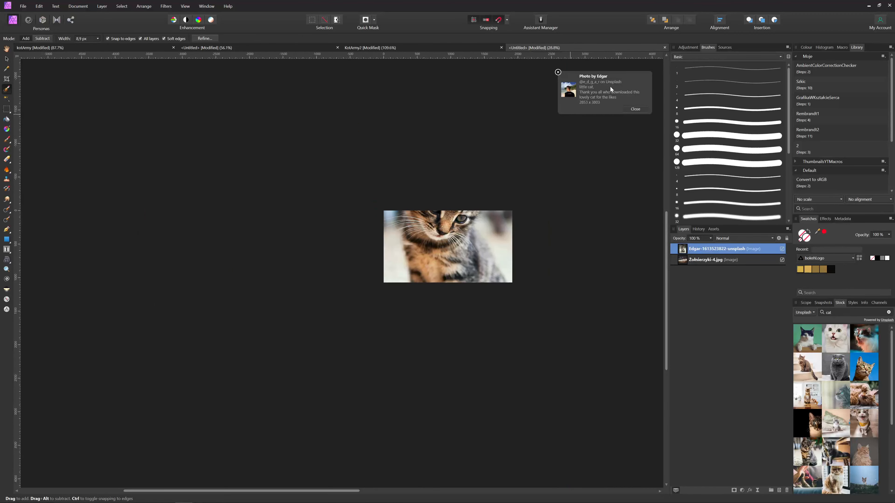
{"action": "key", "text": "v"}
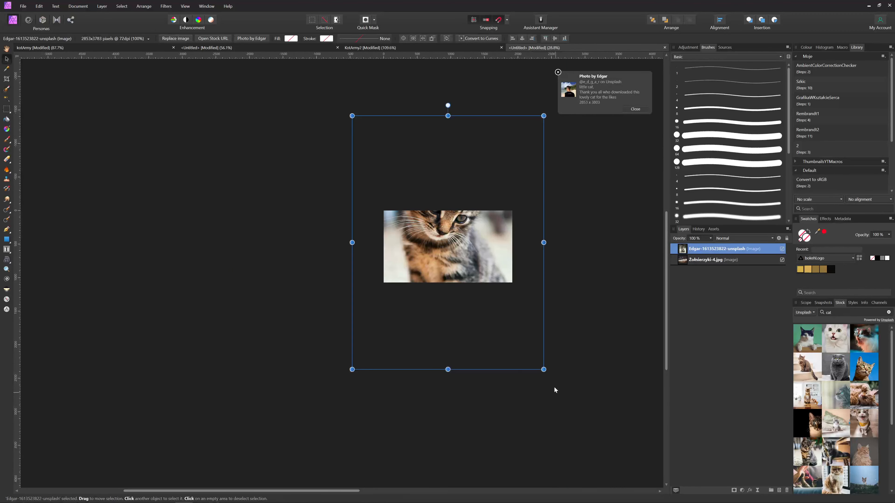
{"action": "left_click_drag", "start_coordinate": [545, 369], "coordinate": [424, 211]}
{"action": "left_click_drag", "start_coordinate": [421, 185], "coordinate": [485, 268]}
{"action": "scroll", "coordinate": [440, 237], "scroll_direction": "up", "scroll_amount": 3}
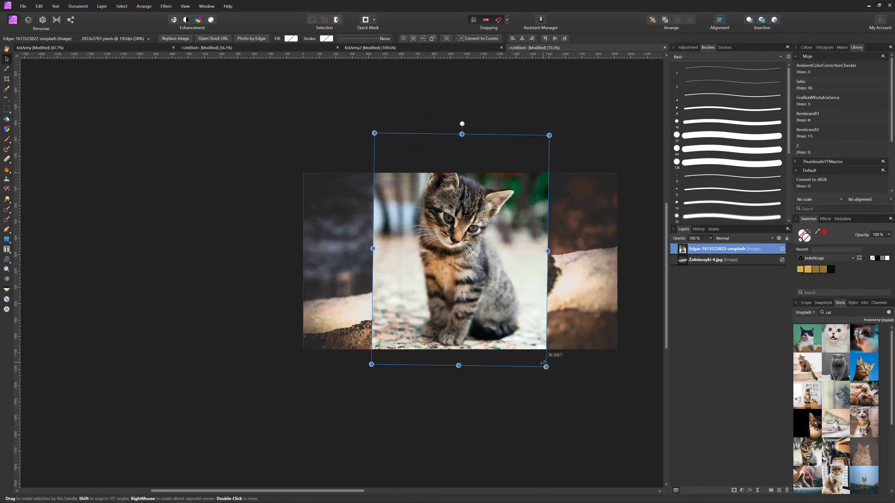
Set the kitten layer's opacity to 50 % and move it so the kitten sits behind the soldiers' ridge.
{"action": "left_click", "coordinate": [710, 238]}
{"action": "left_click", "coordinate": [690, 247]}
{"action": "left_click_drag", "start_coordinate": [690, 247], "coordinate": [687, 248]}
{"action": "left_click_drag", "start_coordinate": [470, 315], "coordinate": [453, 289]}
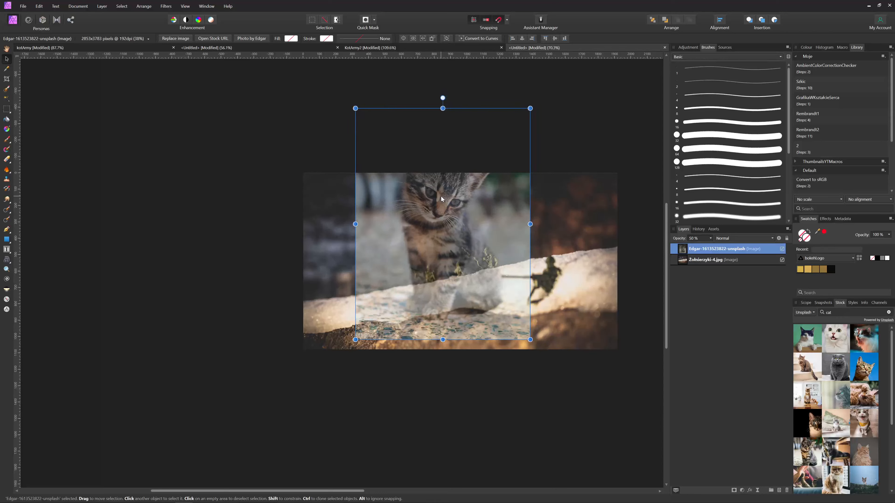
{"action": "left_click_drag", "start_coordinate": [483, 281], "coordinate": [485, 280]}
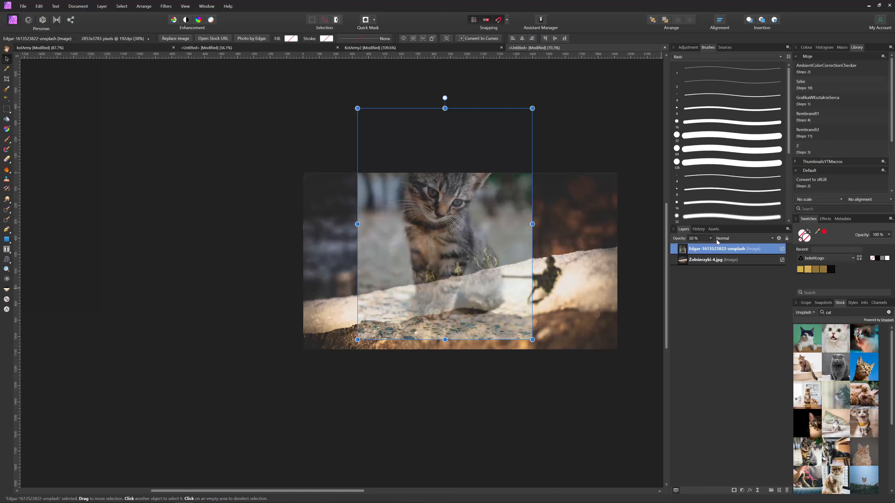
Compare the composite with and without the kitten layer by toggling its visibility.
{"action": "left_click", "coordinate": [687, 262]}
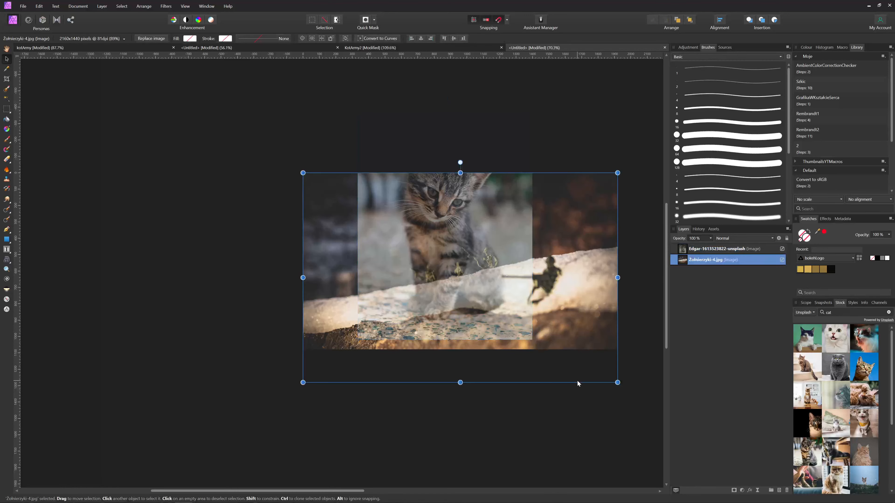
{"action": "left_click", "coordinate": [564, 423]}
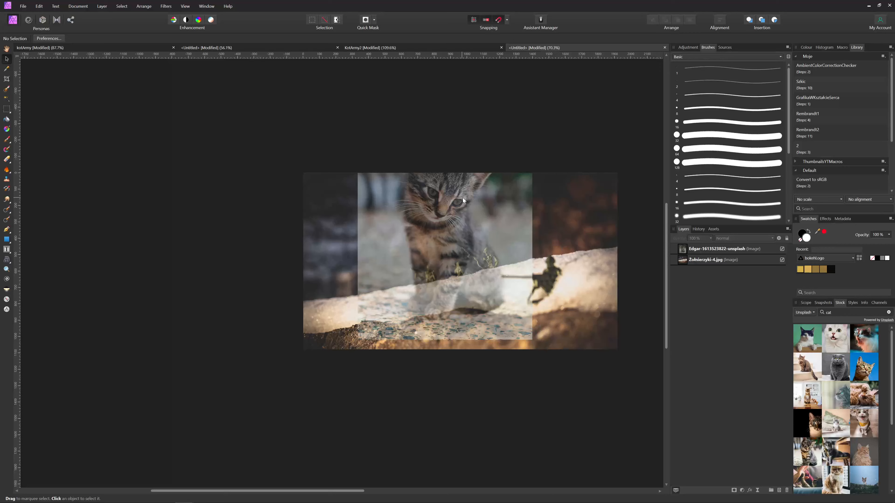
{"action": "left_click", "coordinate": [782, 249]}
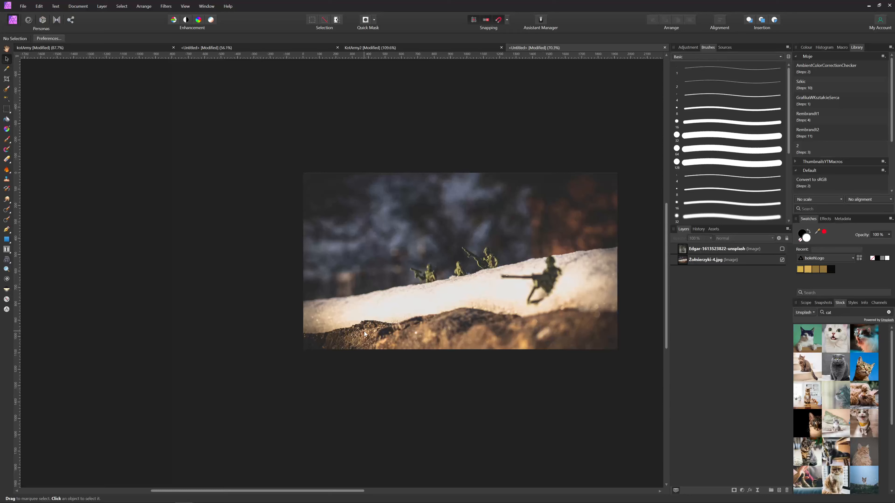
{"action": "left_click", "coordinate": [781, 249]}
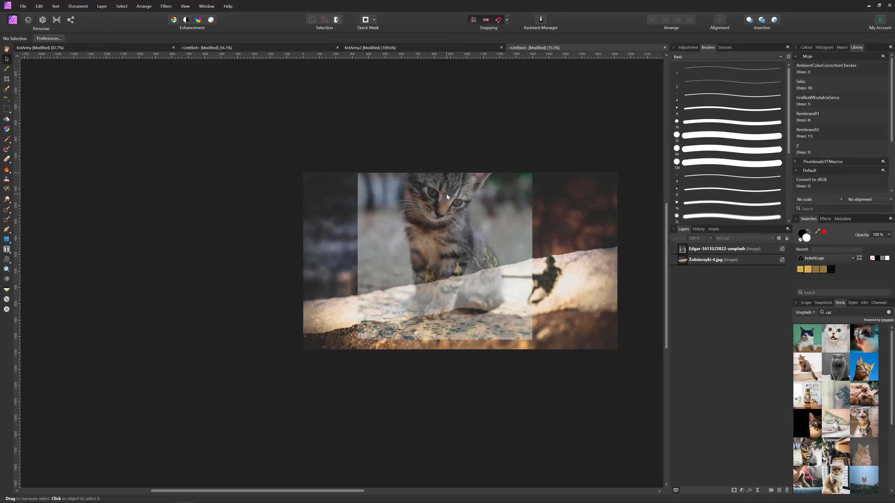
{"action": "left_click", "coordinate": [782, 249]}
{"action": "left_click", "coordinate": [782, 249]}
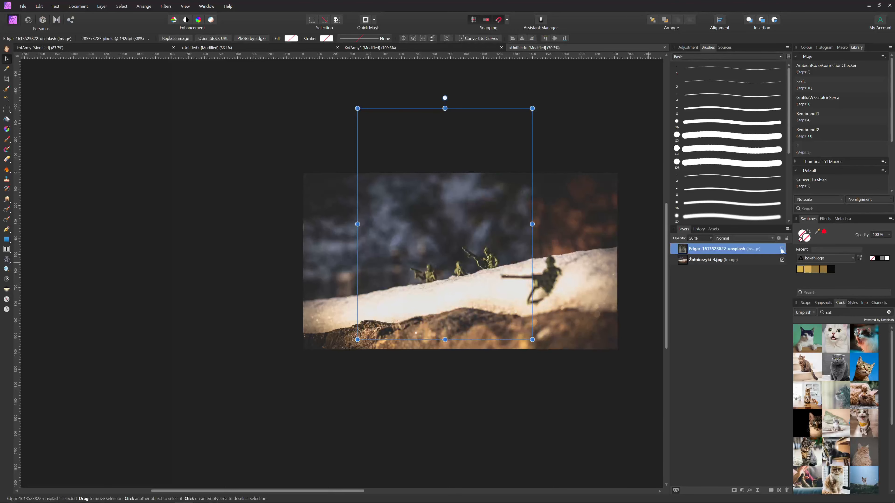
Select the kitten above the bright ridge with the Selection Brush at a width of 31.4 px, trimming excess beside the head.
{"action": "left_click", "coordinate": [7, 89]}
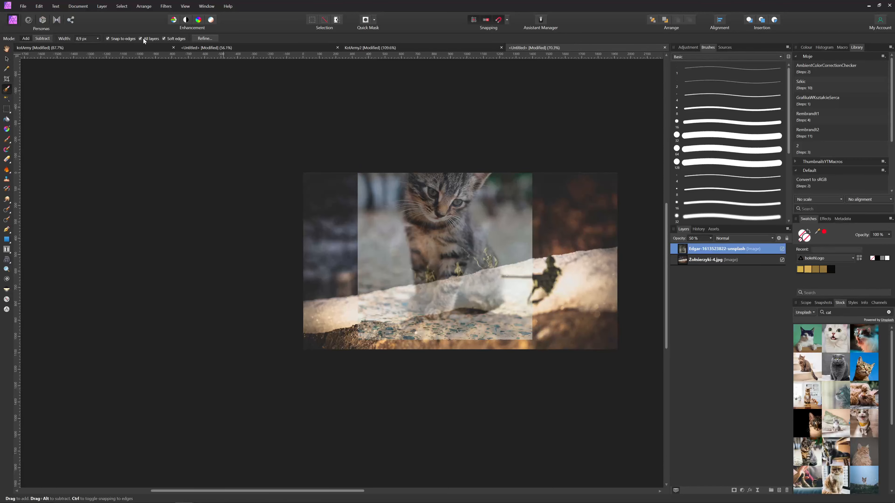
{"action": "scroll", "coordinate": [449, 224], "scroll_direction": "up", "scroll_amount": 4}
{"action": "key", "text": "bracketright"}
{"action": "key", "text": "bracketright"}
{"action": "key", "text": "bracketright"}
{"action": "key", "text": "bracketright"}
{"action": "mouse_move", "coordinate": [449, 242]}
{"action": "left_mouse_down"}
{"action": "mouse_move", "coordinate": [502, 265]}
{"action": "mouse_move", "coordinate": [458, 198]}
{"action": "mouse_move", "coordinate": [489, 148]}
{"action": "mouse_move", "coordinate": [387, 290]}
{"action": "mouse_move", "coordinate": [412, 323]}
{"action": "mouse_move", "coordinate": [455, 319]}
{"action": "mouse_move", "coordinate": [475, 300]}
{"action": "mouse_move", "coordinate": [496, 311]}
{"action": "mouse_move", "coordinate": [521, 289]}
{"action": "mouse_move", "coordinate": [484, 206]}
{"action": "mouse_move", "coordinate": [423, 198]}
{"action": "mouse_move", "coordinate": [405, 159]}
{"action": "mouse_move", "coordinate": [373, 134]}
{"action": "mouse_move", "coordinate": [365, 157]}
{"action": "mouse_move", "coordinate": [382, 317]}
{"action": "left_mouse_up"}
{"action": "mouse_move", "coordinate": [354, 132]}
{"action": "left_mouse_down"}
{"action": "mouse_move", "coordinate": [342, 170]}
{"action": "mouse_move", "coordinate": [331, 173]}
{"action": "mouse_move", "coordinate": [325, 272]}
{"action": "left_mouse_up"}
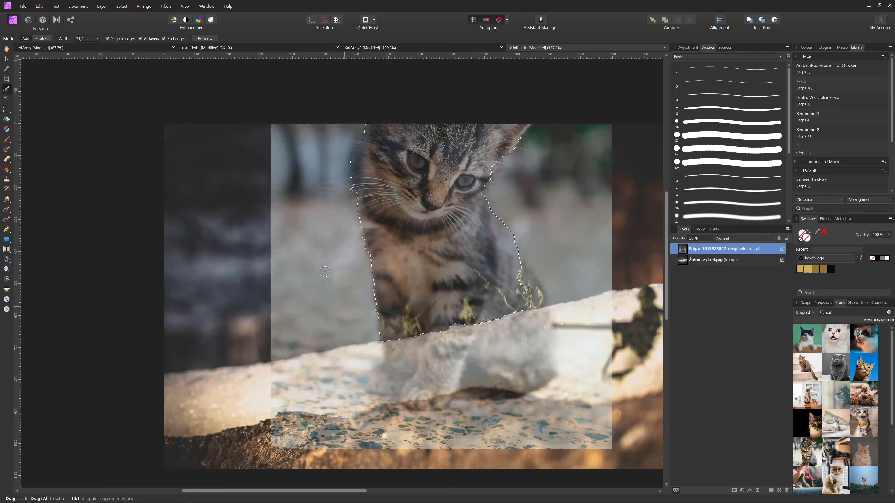
{"action": "left_click_drag", "start_coordinate": [349, 147], "coordinate": [352, 168]}
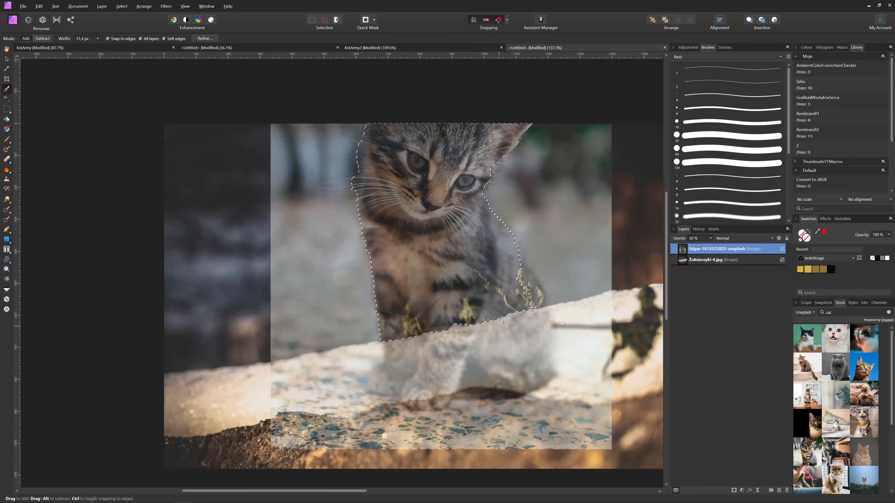
Subtract the toy soldiers and their rifles from the kitten selection using a 7.5 px Selection Brush.
{"action": "scroll", "coordinate": [502, 324], "scroll_direction": "up", "scroll_amount": 5}
{"action": "key", "text": "bracketleft"}
{"action": "key", "text": "bracketleft"}
{"action": "key", "text": "bracketleft"}
{"action": "key", "text": "bracketleft"}
{"action": "left_click_drag", "start_coordinate": [578, 287], "coordinate": [529, 270]}
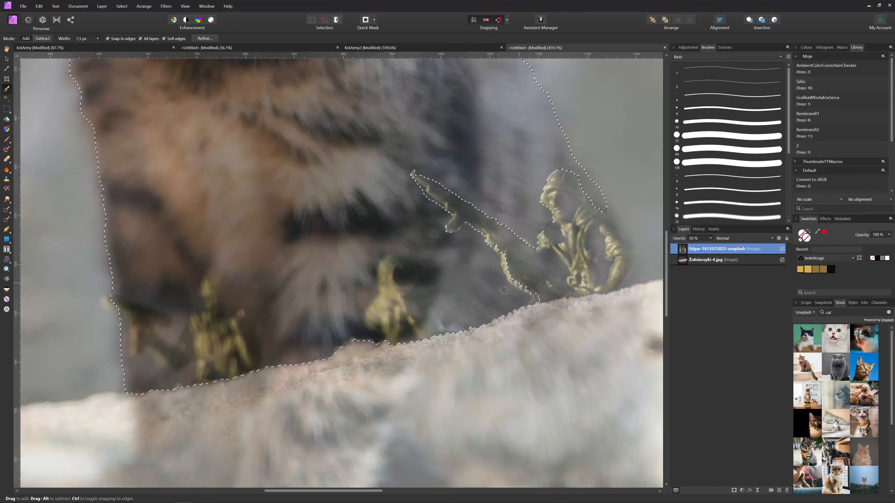
{"action": "left_click_drag", "start_coordinate": [510, 288], "coordinate": [538, 276]}
{"action": "left_click_drag", "start_coordinate": [531, 241], "coordinate": [562, 286], "text": "alt"}
{"action": "left_click_drag", "start_coordinate": [439, 309], "coordinate": [514, 297]}
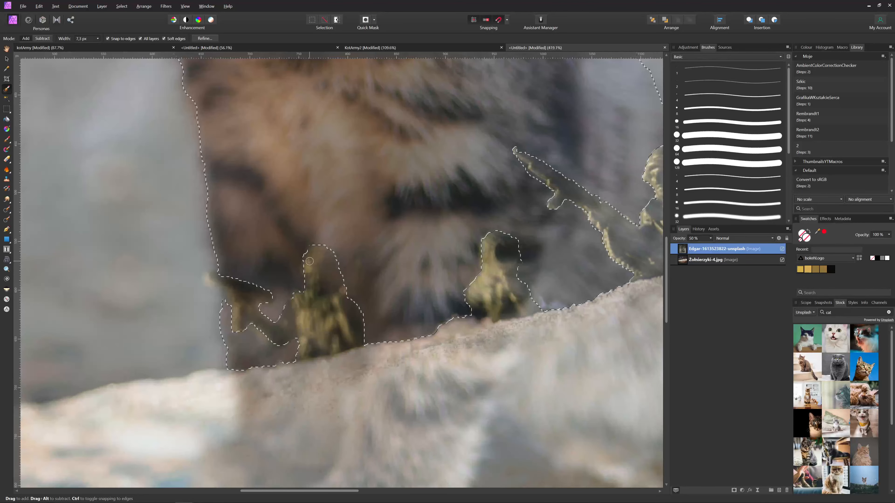
Examine the selection outline around the soldiers and the kitten's body, face, whiskers and ear.
{"action": "left_click_drag", "start_coordinate": [520, 233], "coordinate": [366, 279]}
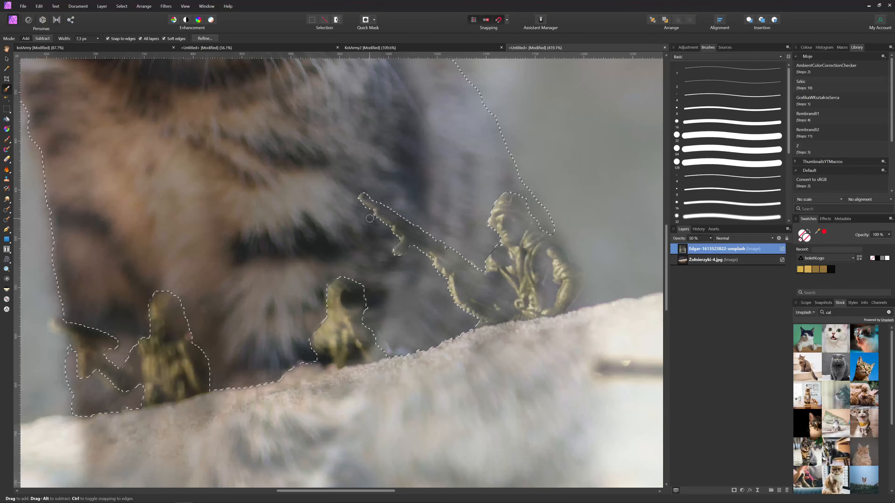
{"action": "left_click_drag", "start_coordinate": [315, 227], "coordinate": [451, 274]}
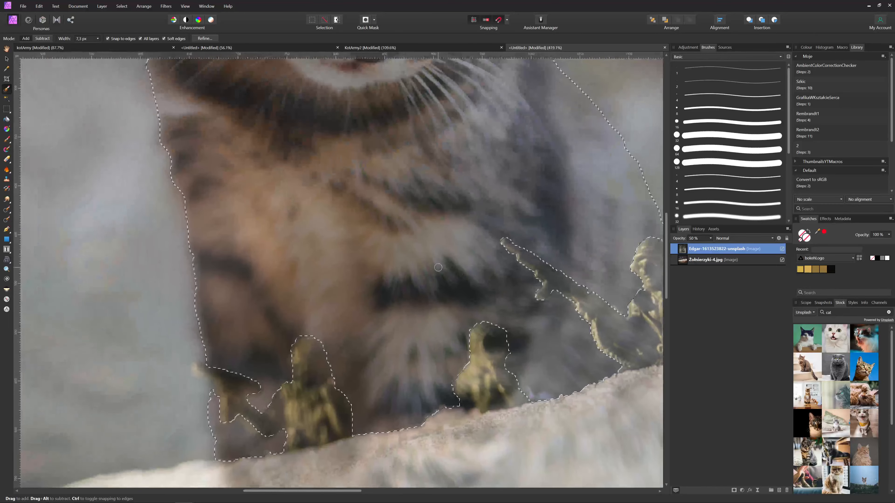
{"action": "scroll", "coordinate": [447, 272], "scroll_direction": "down", "scroll_amount": 5}
{"action": "scroll", "coordinate": [312, 182], "scroll_direction": "up", "scroll_amount": 4}
{"action": "scroll", "coordinate": [312, 183], "scroll_direction": "up", "scroll_amount": 3}
{"action": "scroll", "coordinate": [319, 176], "scroll_direction": "down", "scroll_amount": 2}
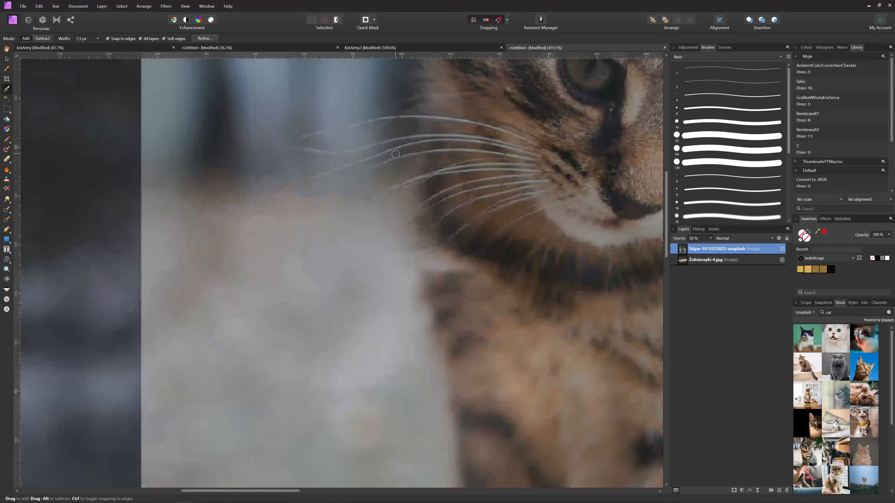
{"action": "scroll", "coordinate": [485, 208], "scroll_direction": "down", "scroll_amount": 4}
{"action": "left_click_drag", "start_coordinate": [508, 226], "coordinate": [343, 231]}
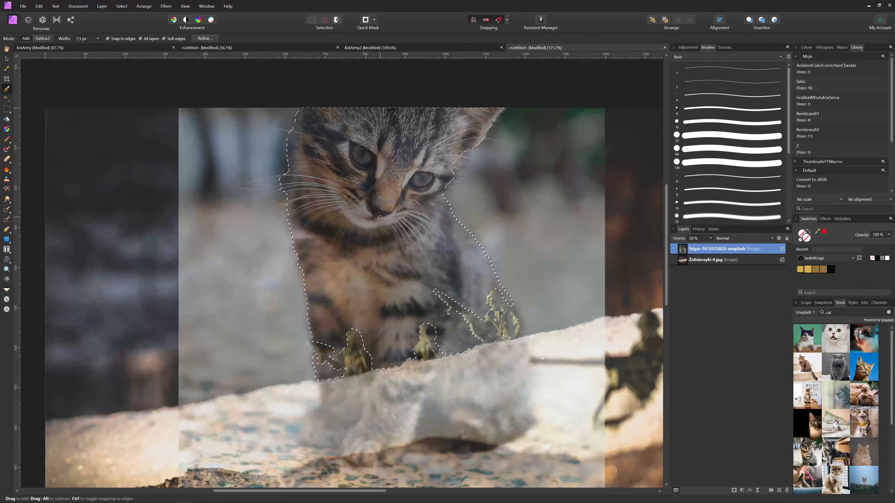
{"action": "scroll", "coordinate": [465, 156], "scroll_direction": "up", "scroll_amount": 4}
{"action": "left_click_drag", "start_coordinate": [463, 157], "coordinate": [430, 235]}
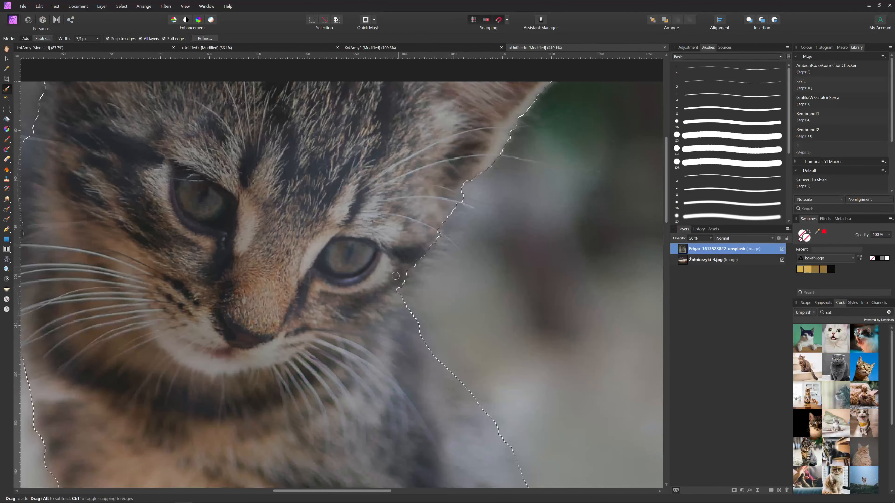
{"action": "left_click_drag", "start_coordinate": [299, 267], "coordinate": [453, 240]}
{"action": "scroll", "coordinate": [559, 265], "scroll_direction": "down", "scroll_amount": 2}
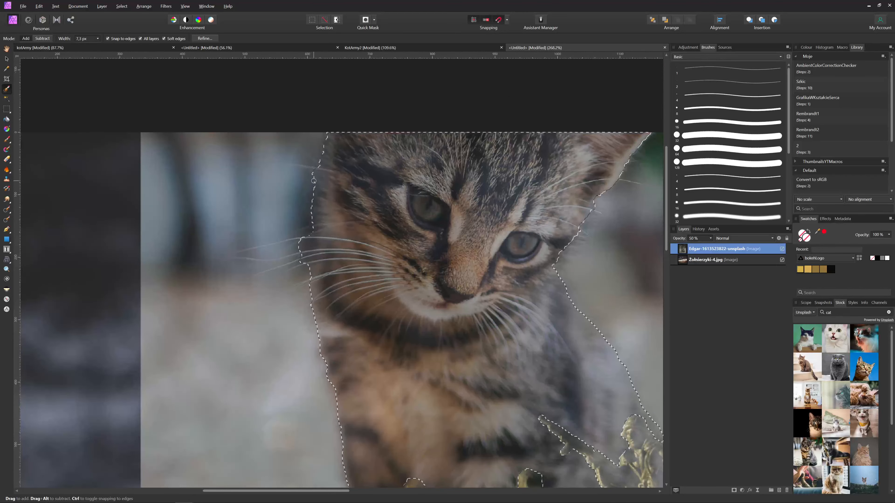
{"action": "left_click_drag", "start_coordinate": [455, 235], "coordinate": [405, 130]}
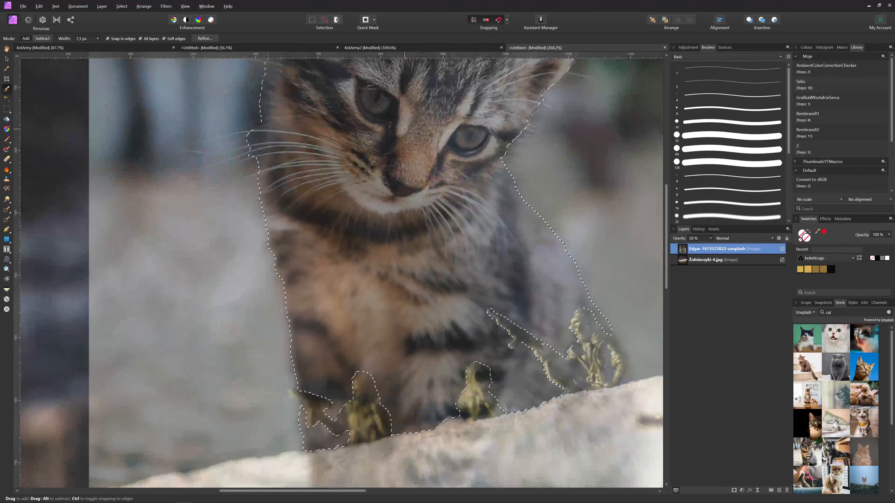
{"action": "scroll", "coordinate": [405, 130], "scroll_direction": "down", "scroll_amount": 2}
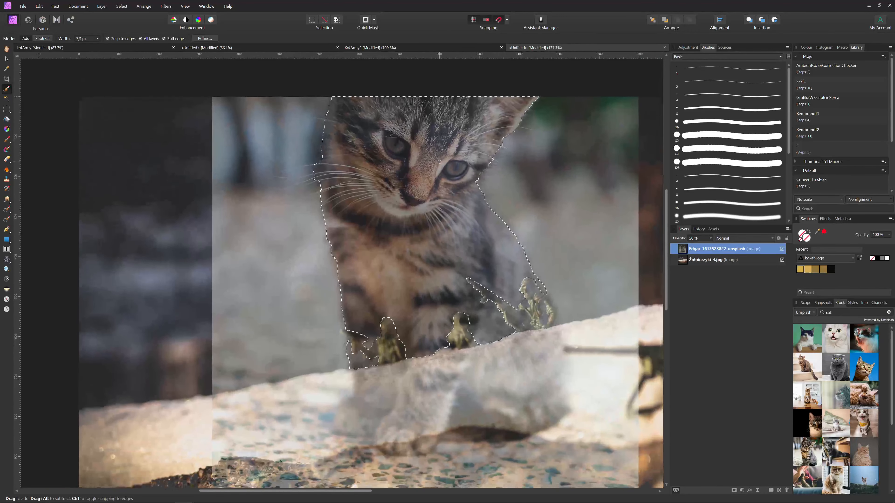
{"action": "left_click_drag", "start_coordinate": [439, 162], "coordinate": [441, 188]}
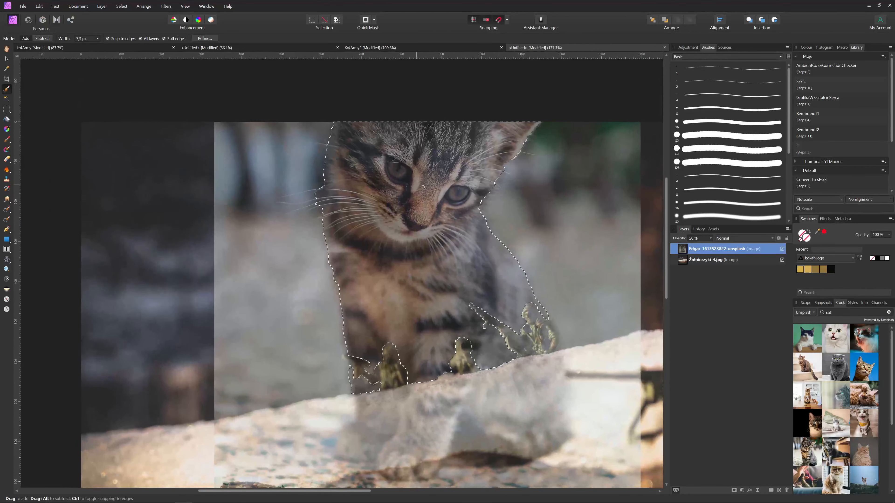
Refine the selection by painting along the kitten's left-hand whiskers with a 4 px Matte adjustment brush.
{"action": "left_click", "coordinate": [205, 38]}
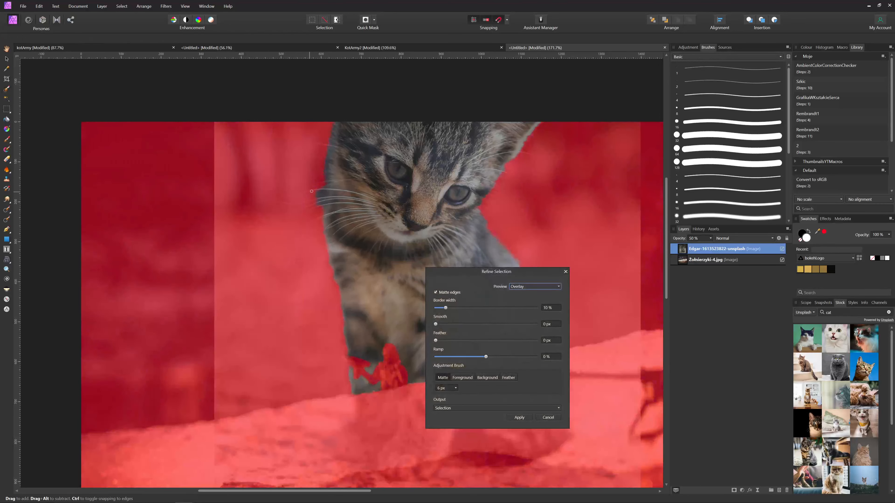
{"action": "scroll", "coordinate": [311, 191], "scroll_direction": "up", "scroll_amount": 8}
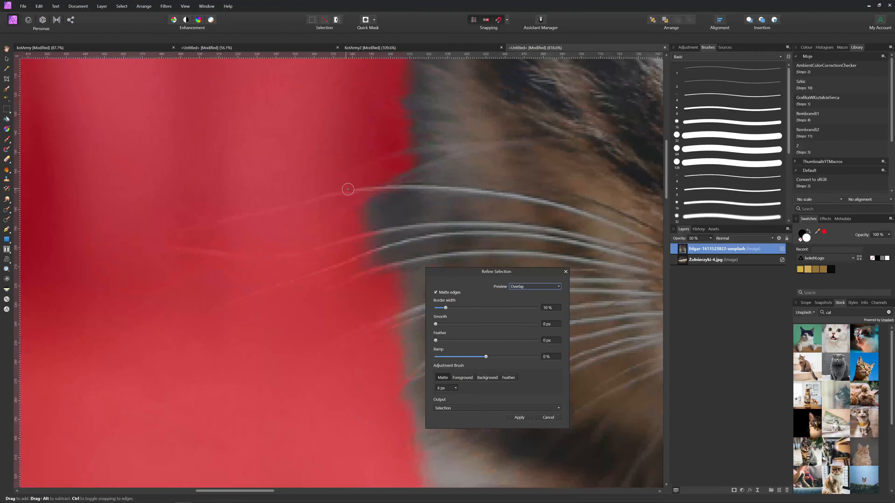
{"action": "key", "text": "["}
{"action": "key", "text": "["}
{"action": "left_click_drag", "start_coordinate": [373, 189], "coordinate": [249, 214]}
{"action": "left_click_drag", "start_coordinate": [345, 241], "coordinate": [288, 253]}
{"action": "mouse_move", "coordinate": [385, 249]}
{"action": "left_mouse_down"}
{"action": "mouse_move", "coordinate": [306, 278]}
{"action": "mouse_move", "coordinate": [386, 247]}
{"action": "mouse_move", "coordinate": [336, 287]}
{"action": "mouse_move", "coordinate": [401, 262]}
{"action": "left_mouse_up"}
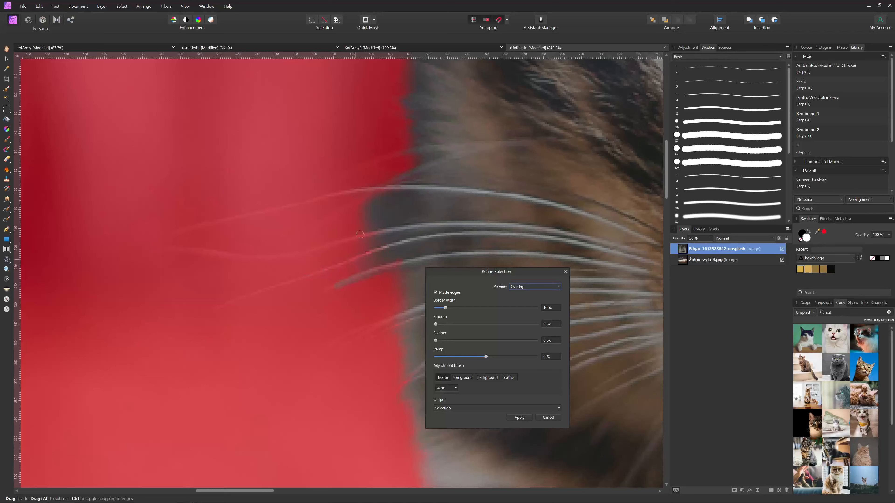
{"action": "mouse_move", "coordinate": [383, 187]}
{"action": "left_mouse_down"}
{"action": "mouse_move", "coordinate": [296, 208]}
{"action": "mouse_move", "coordinate": [375, 189]}
{"action": "left_mouse_up"}
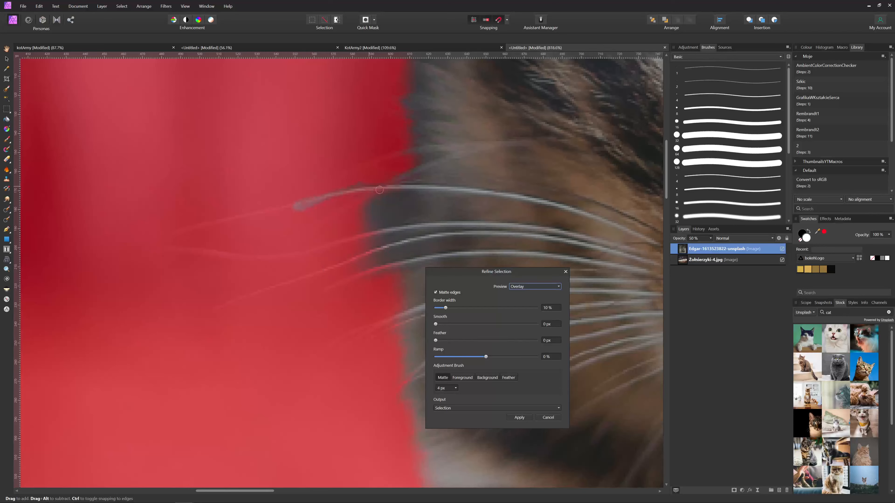
{"action": "mouse_move", "coordinate": [391, 319]}
{"action": "left_mouse_down"}
{"action": "mouse_move", "coordinate": [348, 337]}
{"action": "mouse_move", "coordinate": [403, 331]}
{"action": "left_mouse_up"}
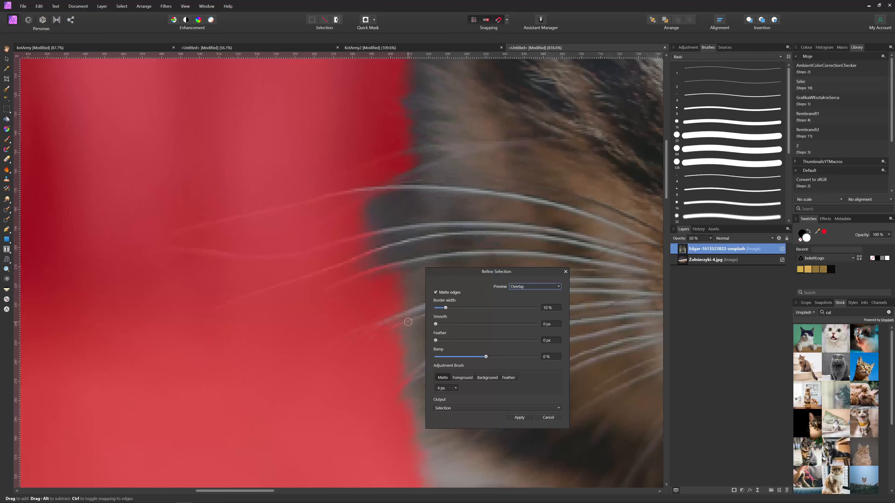
Set the selection refinement's border width to 0 % and move the dialog away from the whiskers.
{"action": "scroll", "coordinate": [548, 309], "scroll_direction": "down", "scroll_amount": 8}
{"action": "scroll", "coordinate": [556, 310], "scroll_direction": "down", "scroll_amount": 2}
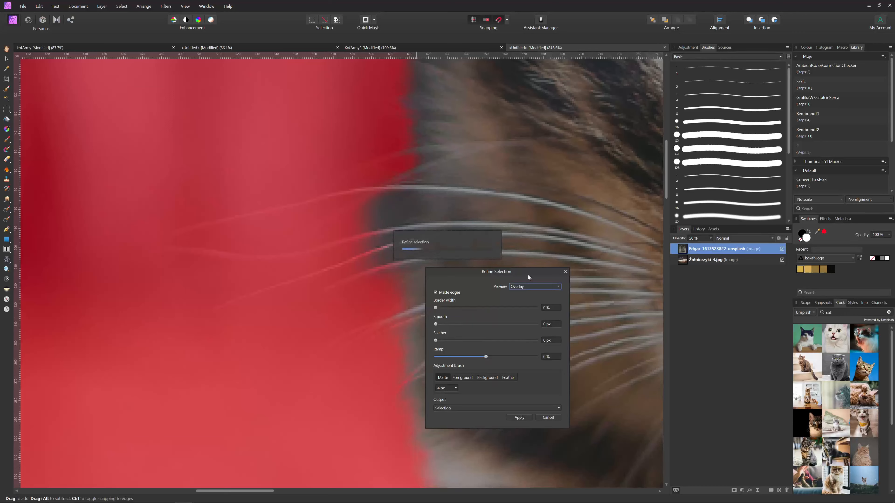
{"action": "left_click_drag", "start_coordinate": [520, 273], "coordinate": [181, 165]}
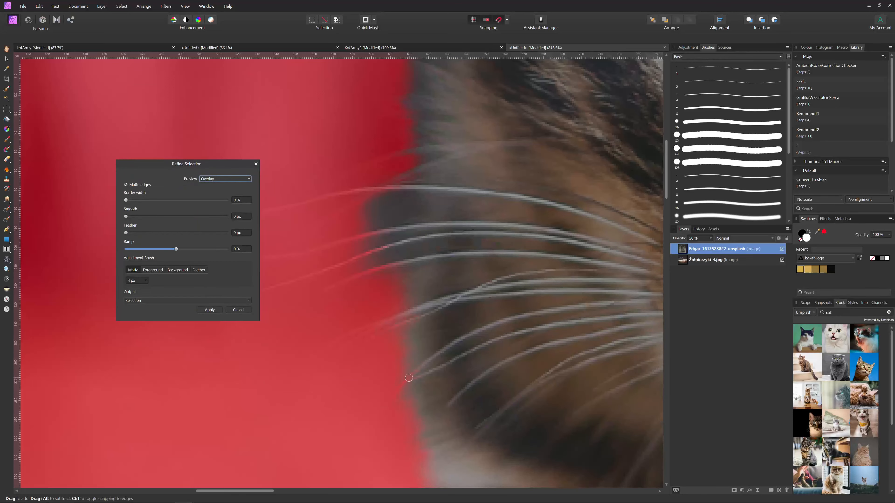
Paint the Matte brush along the kitten's lowest left-hand whisker, then along the faint whisker above the cheek at 6 px.
{"action": "left_click_drag", "start_coordinate": [409, 381], "coordinate": [385, 404]}
{"action": "scroll", "coordinate": [429, 286], "scroll_direction": "down", "scroll_amount": 7}
{"action": "scroll", "coordinate": [441, 208], "scroll_direction": "up", "scroll_amount": 9}
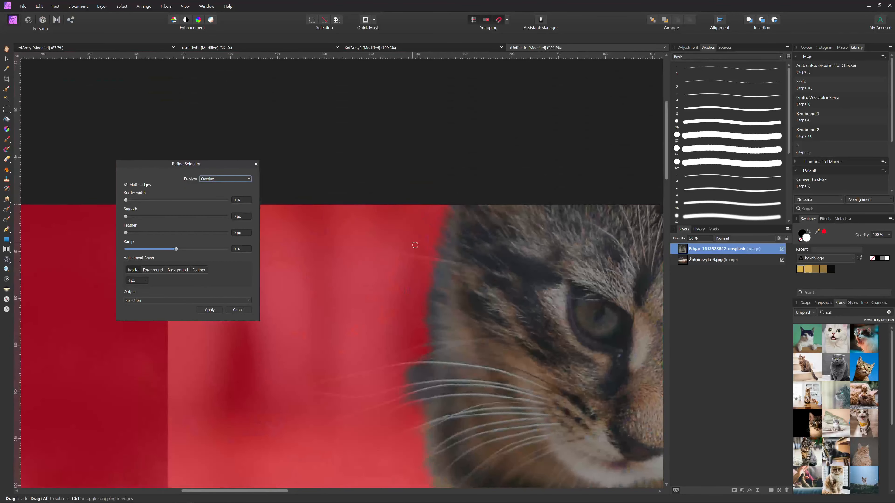
{"action": "key", "text": "]"}
{"action": "key", "text": "]"}
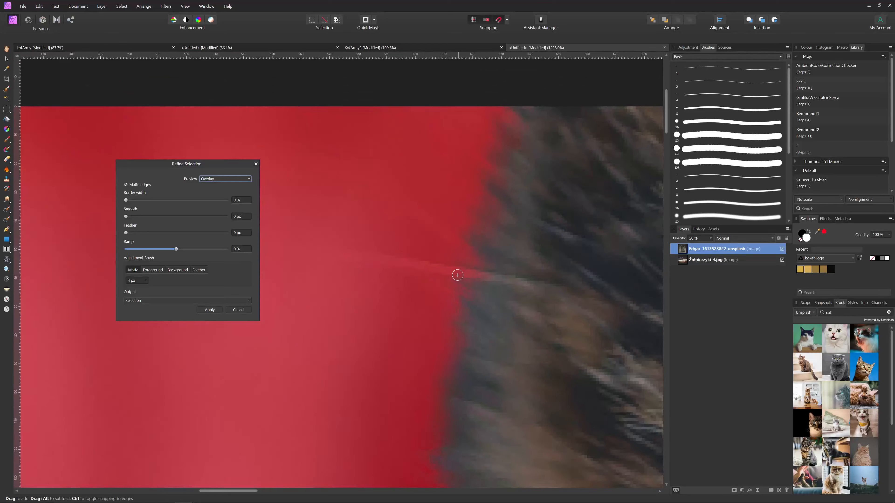
{"action": "left_click_drag", "start_coordinate": [479, 274], "coordinate": [241, 251]}
{"action": "scroll", "coordinate": [489, 340], "scroll_direction": "down", "scroll_amount": 4}
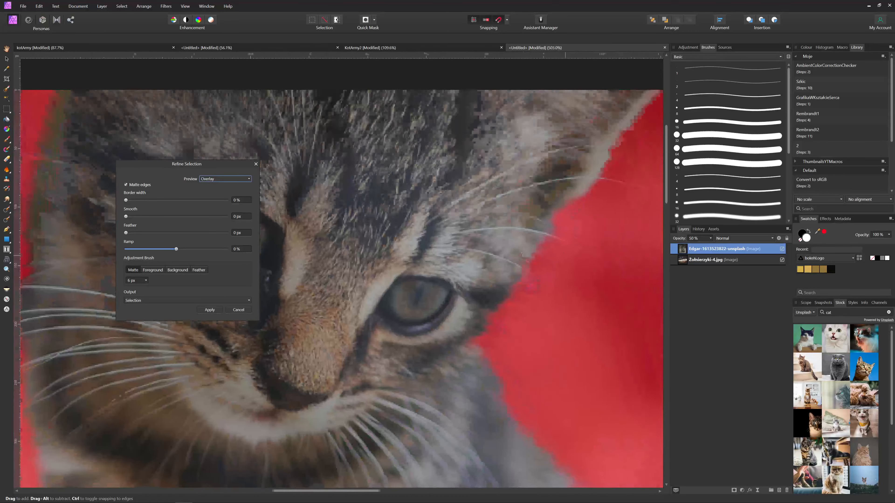
Refine the selection along the brow whiskers between the right-hand eye and ear using the 6 px Matte brush.
{"action": "left_click_drag", "start_coordinate": [476, 182], "coordinate": [535, 197]}
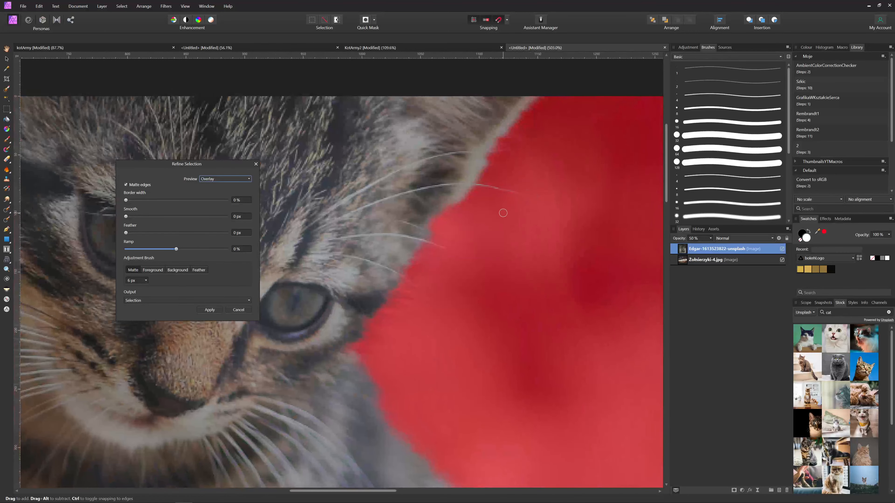
{"action": "scroll", "coordinate": [502, 204], "scroll_direction": "up", "scroll_amount": 5}
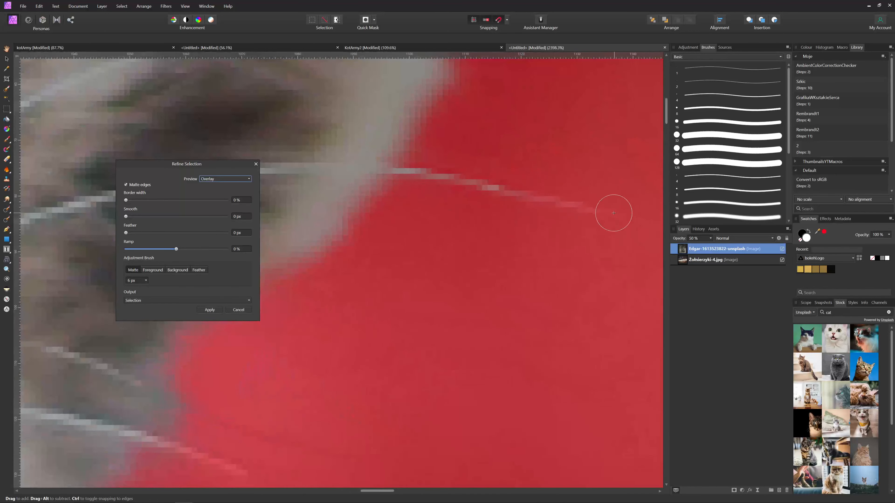
{"action": "scroll", "coordinate": [434, 226], "scroll_direction": "down", "scroll_amount": 5}
{"action": "mouse_move", "coordinate": [441, 230]}
{"action": "left_mouse_down"}
{"action": "mouse_move", "coordinate": [476, 208]}
{"action": "mouse_move", "coordinate": [451, 243]}
{"action": "left_mouse_up"}
{"action": "mouse_move", "coordinate": [419, 278]}
{"action": "left_mouse_down"}
{"action": "mouse_move", "coordinate": [446, 303]}
{"action": "mouse_move", "coordinate": [409, 270]}
{"action": "left_mouse_up"}
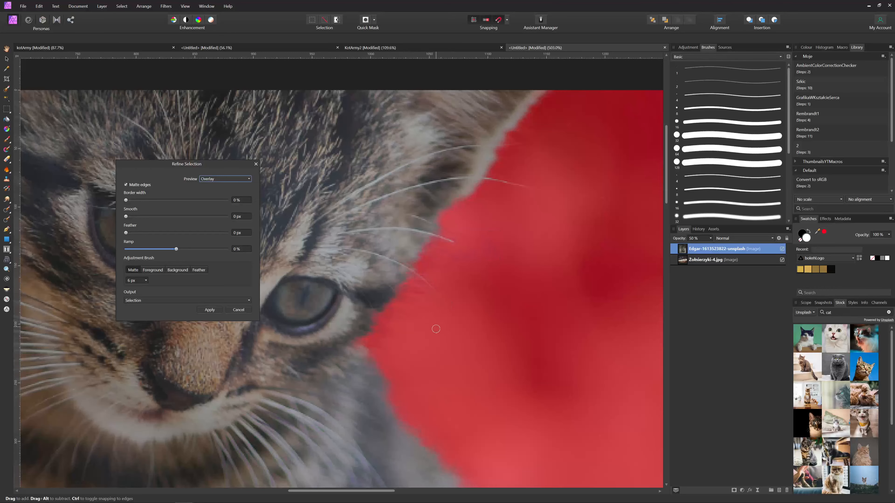
Extend the selection outward along the kitten's left-hand cheek whiskers using the 6 px Matte brush.
{"action": "scroll", "coordinate": [427, 339], "scroll_direction": "down", "scroll_amount": 3}
{"action": "left_click_drag", "start_coordinate": [163, 330], "coordinate": [326, 200]}
{"action": "scroll", "coordinate": [372, 211], "scroll_direction": "up", "scroll_amount": 4}
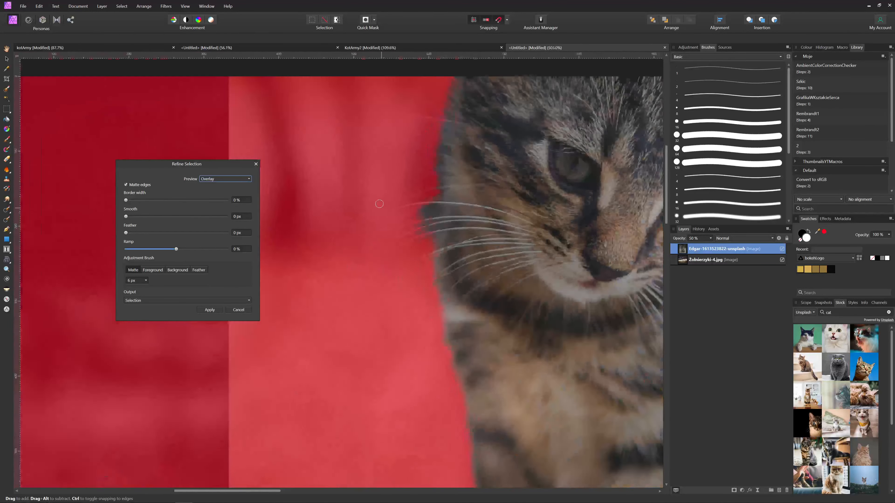
{"action": "mouse_move", "coordinate": [472, 206]}
{"action": "left_mouse_down"}
{"action": "mouse_move", "coordinate": [436, 202]}
{"action": "mouse_move", "coordinate": [367, 217]}
{"action": "left_mouse_up"}
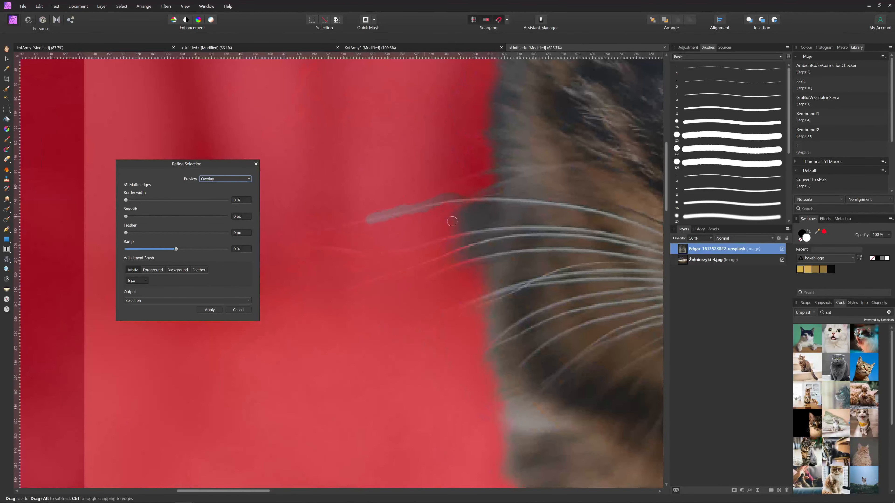
{"action": "mouse_move", "coordinate": [468, 234]}
{"action": "left_mouse_down"}
{"action": "mouse_move", "coordinate": [409, 247]}
{"action": "mouse_move", "coordinate": [481, 250]}
{"action": "mouse_move", "coordinate": [424, 256]}
{"action": "mouse_move", "coordinate": [417, 265]}
{"action": "mouse_move", "coordinate": [405, 244]}
{"action": "left_mouse_up"}
{"action": "mouse_move", "coordinate": [458, 266]}
{"action": "left_mouse_down"}
{"action": "mouse_move", "coordinate": [432, 276]}
{"action": "mouse_move", "coordinate": [481, 261]}
{"action": "left_mouse_up"}
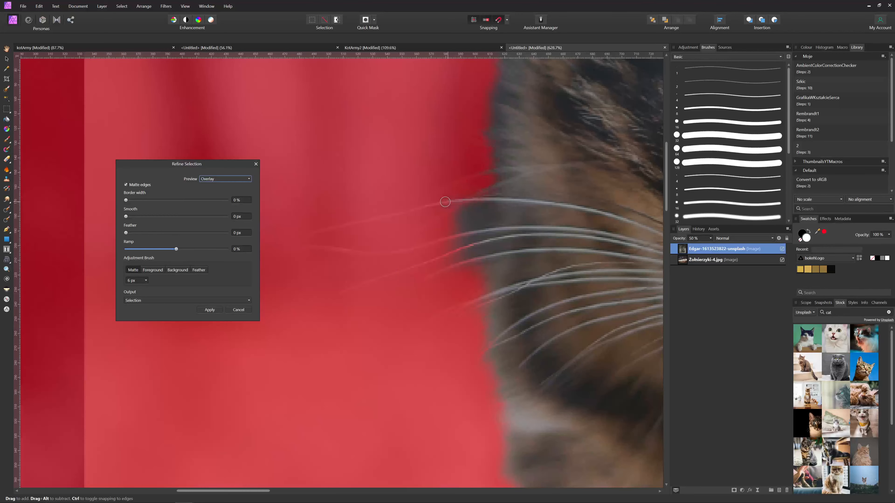
Set the selection refinement's output to Mask and apply it.
{"action": "scroll", "coordinate": [476, 239], "scroll_direction": "down", "scroll_amount": 5}
{"action": "left_click_drag", "start_coordinate": [592, 300], "coordinate": [473, 227]}
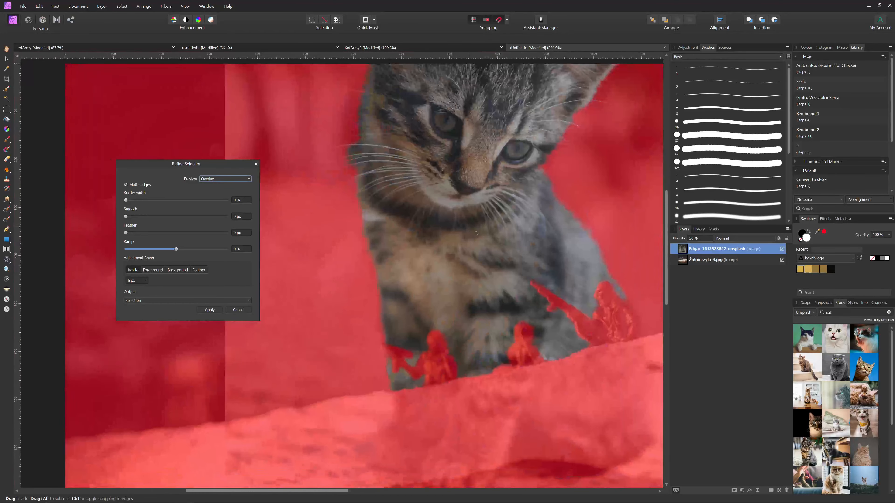
{"action": "scroll", "coordinate": [533, 265], "scroll_direction": "down", "scroll_amount": 2}
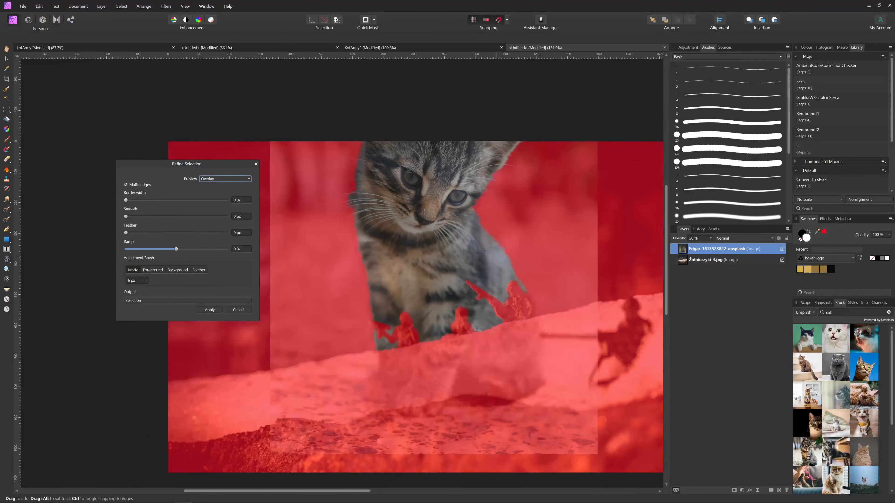
{"action": "scroll", "coordinate": [486, 254], "scroll_direction": "down", "scroll_amount": 1}
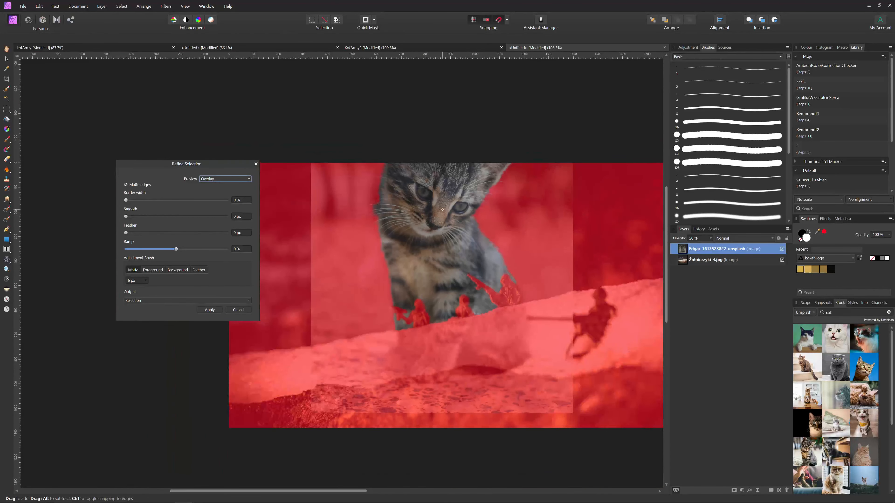
{"action": "left_click", "coordinate": [178, 300]}
{"action": "left_click", "coordinate": [165, 315]}
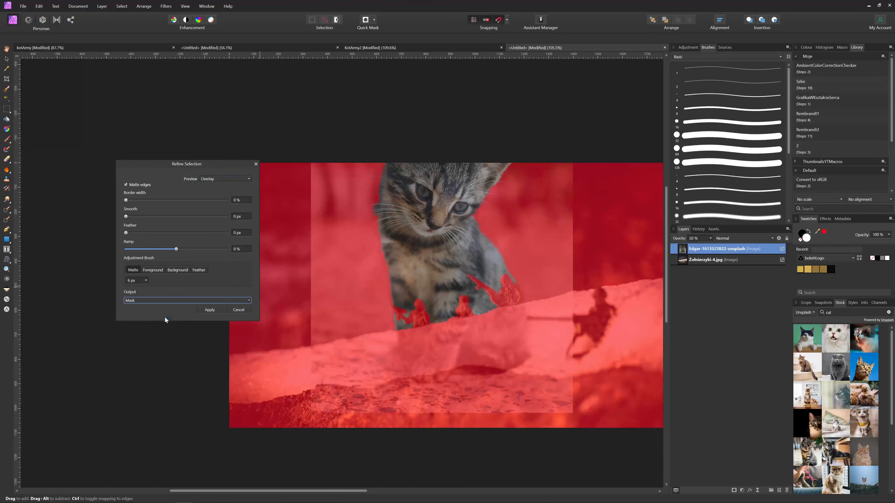
{"action": "left_click", "coordinate": [210, 311]}
Nest the new mask inside the kitten image layer, switch to the Move tool and deselect the layer.
{"action": "mouse_move", "coordinate": [691, 250]}
{"action": "left_mouse_down"}
{"action": "mouse_move", "coordinate": [692, 261]}
{"action": "mouse_move", "coordinate": [696, 248]}
{"action": "left_mouse_up"}
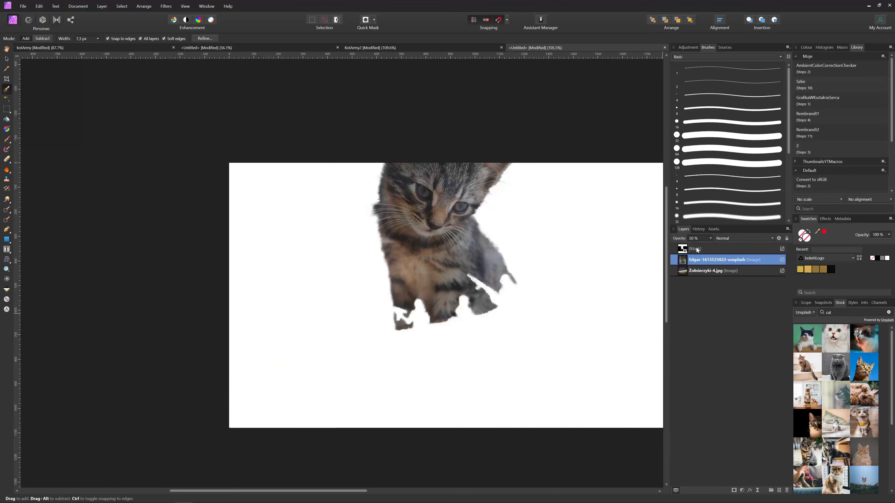
{"action": "left_click_drag", "start_coordinate": [696, 250], "coordinate": [692, 262]}
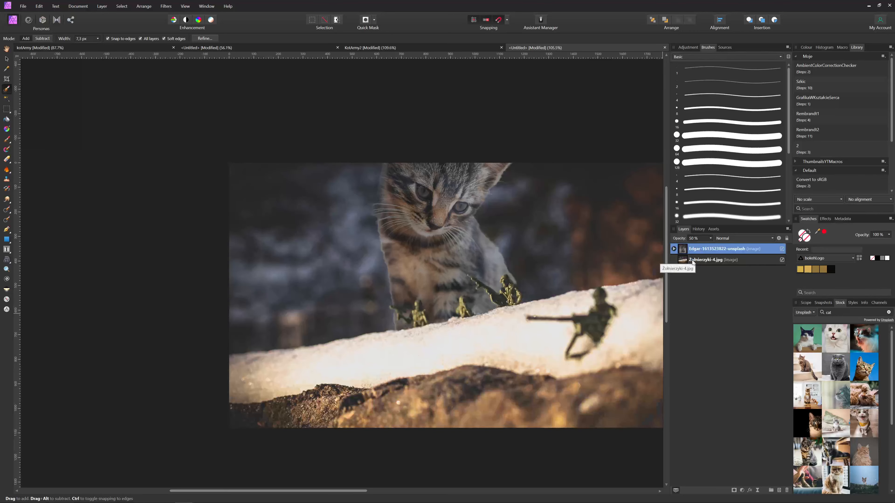
{"action": "scroll", "coordinate": [522, 270], "scroll_direction": "down", "scroll_amount": 3}
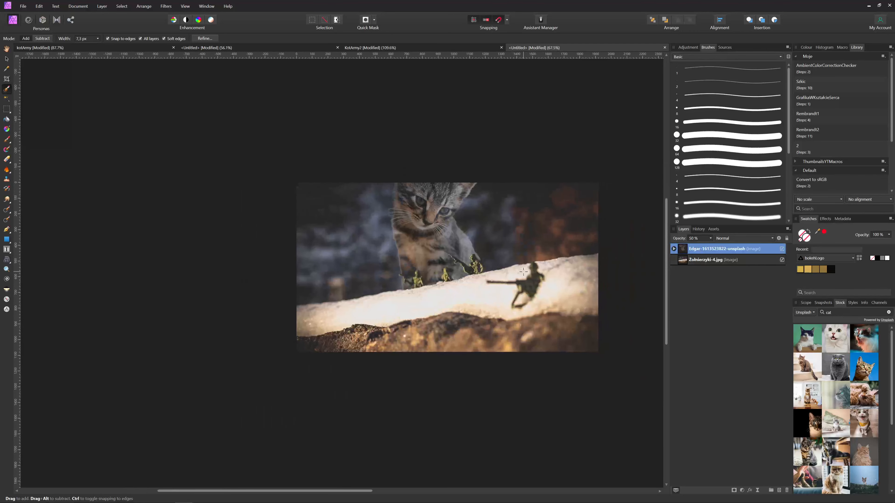
{"action": "scroll", "coordinate": [513, 263], "scroll_direction": "up", "scroll_amount": 1}
{"action": "key", "text": "v"}
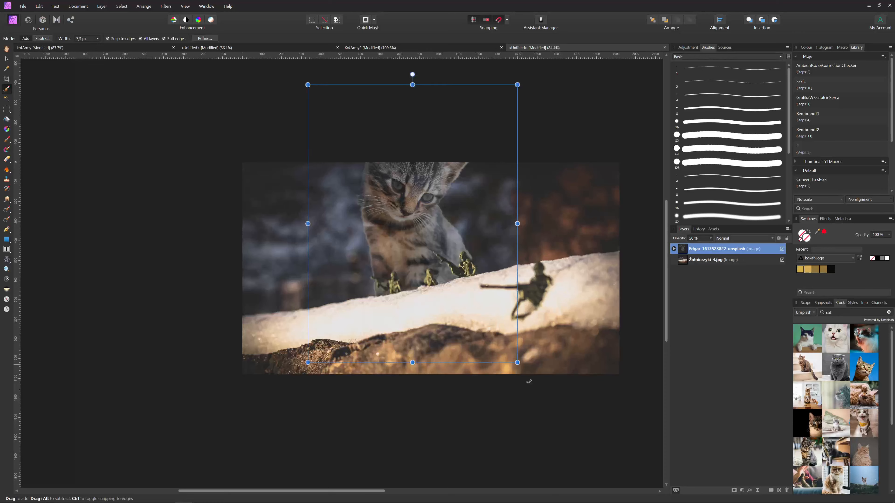
{"action": "left_click", "coordinate": [531, 413]}
{"action": "left_click", "coordinate": [562, 444]}
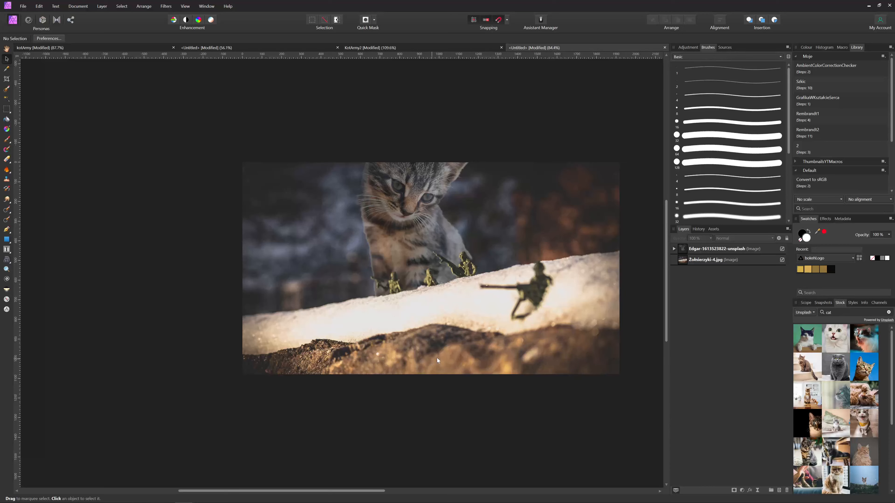
Add a Brightness / Contrast adjustment to the kitten layer with contrast at 67 %, then select the kitten layer.
{"action": "left_click", "coordinate": [674, 251]}
{"action": "left_click", "coordinate": [674, 249]}
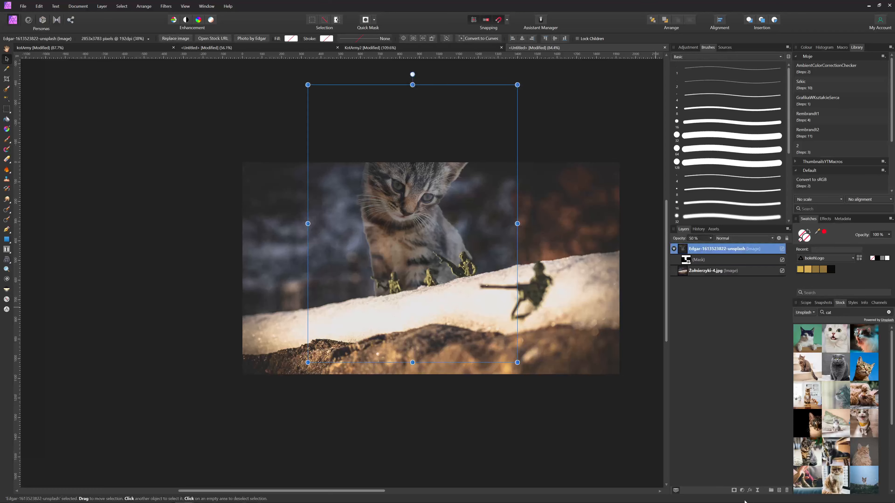
{"action": "left_click", "coordinate": [743, 491]}
{"action": "left_click", "coordinate": [718, 356]}
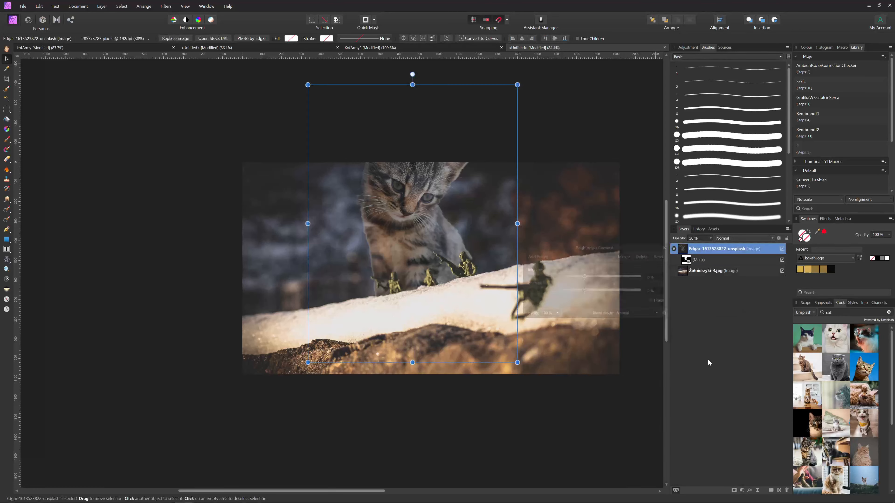
{"action": "left_click_drag", "start_coordinate": [585, 303], "coordinate": [608, 302]}
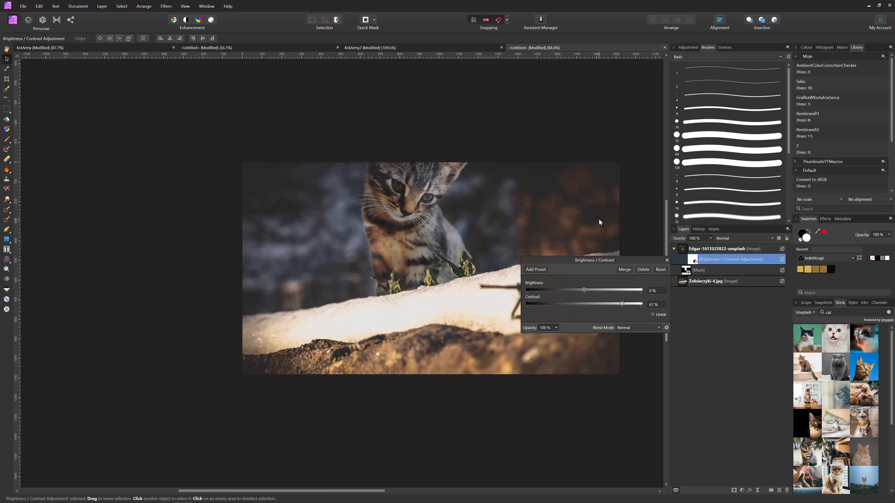
{"action": "left_click", "coordinate": [667, 261]}
{"action": "left_click", "coordinate": [702, 249]}
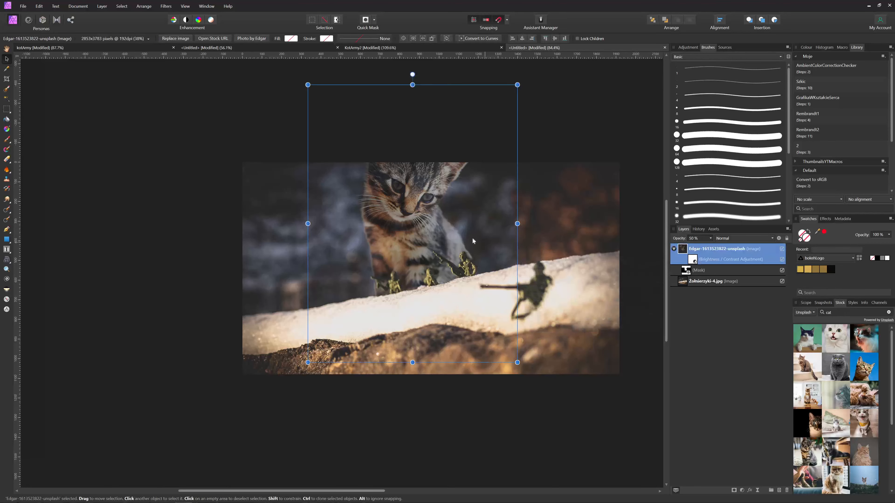